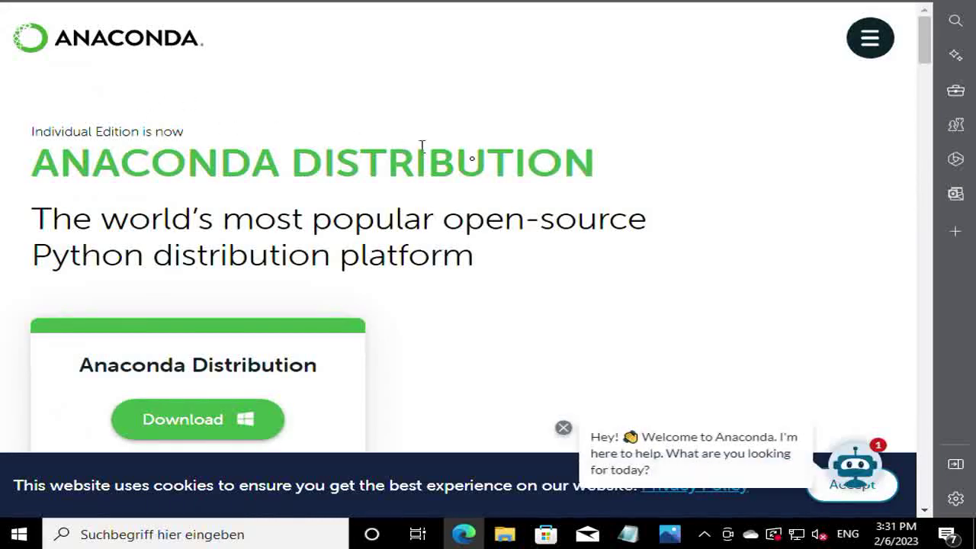
# - Switch to File Explorer and start the Anaconda3-2022.10-Windows-x86_64.exe installer from the Downloads folder
pyautogui.scroll(-3, 500, 160)
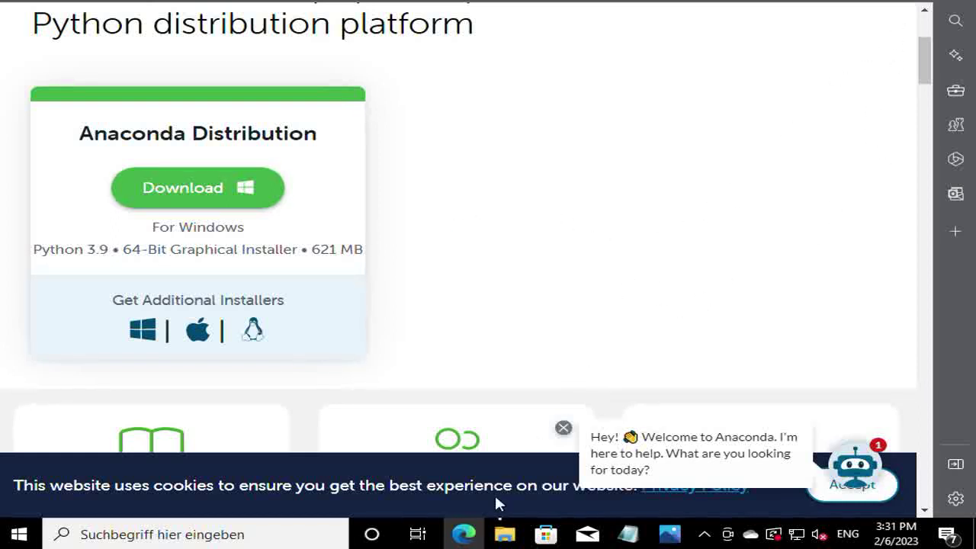
pyautogui.click(505, 533)
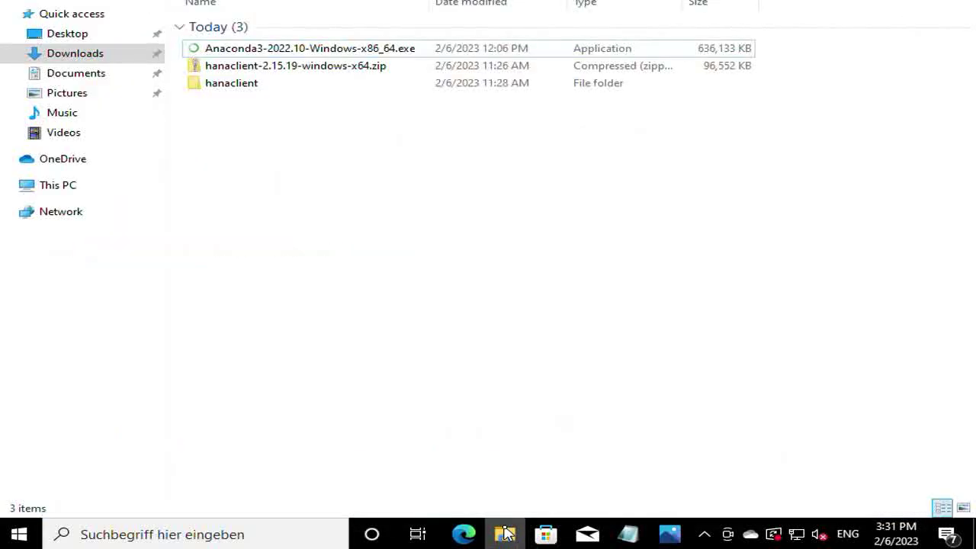
pyautogui.doubleClick(328, 53)
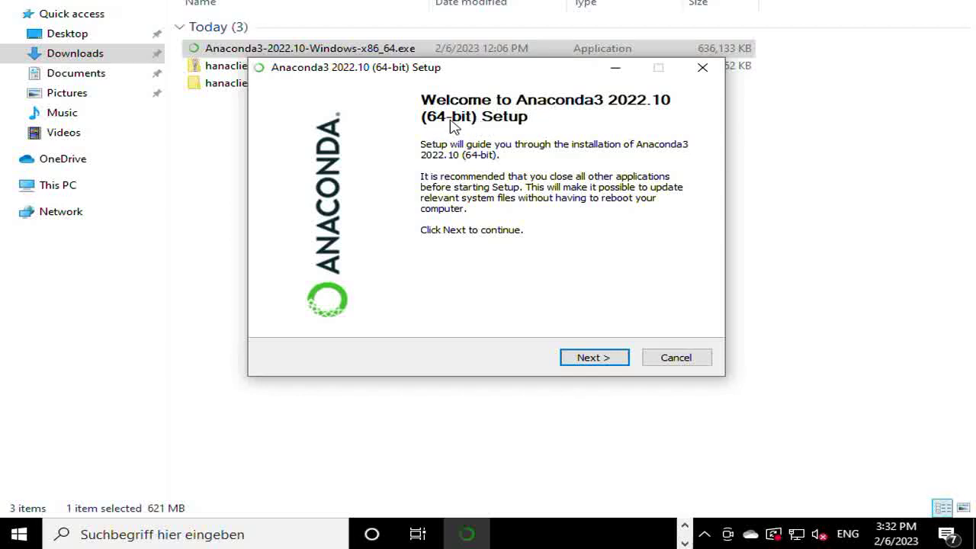
# - Accept the license and install Anaconda3 for Just Me in the default folder, registered as default Python 3.9, with installation details shown
pyautogui.click(595, 358)
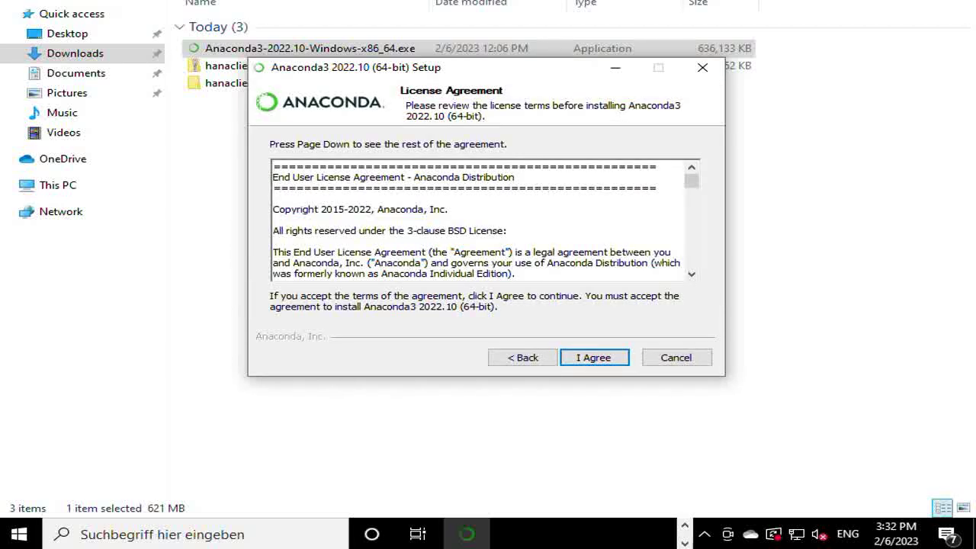
pyautogui.click(602, 363)
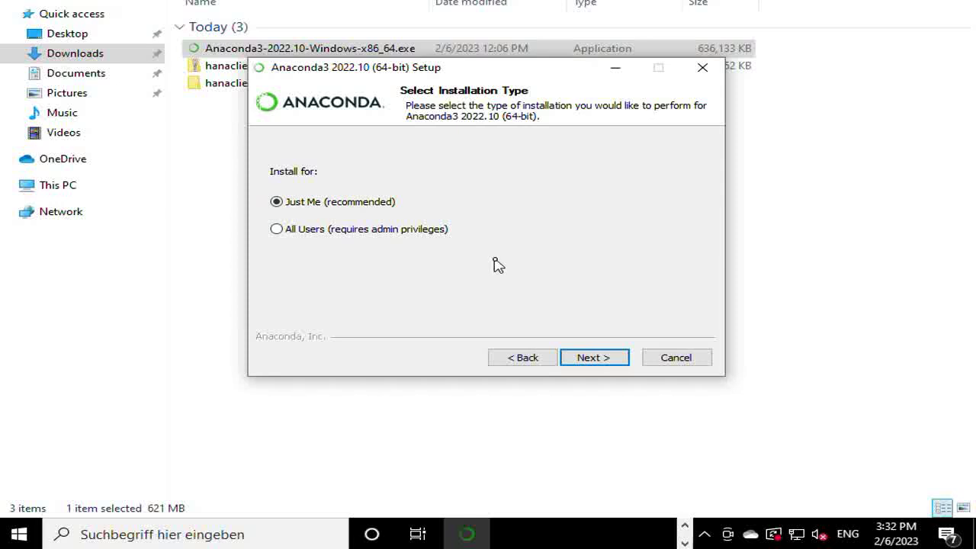
pyautogui.click(595, 359)
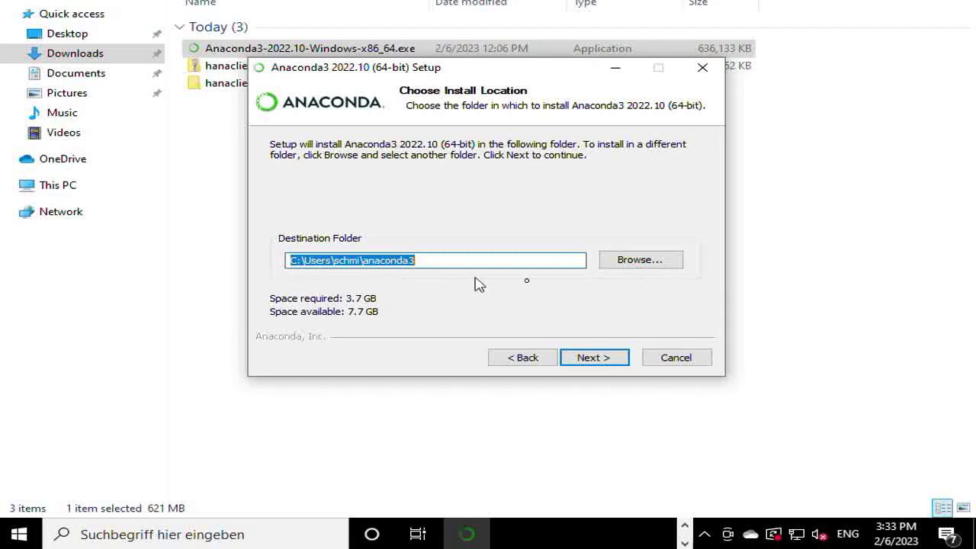
pyautogui.click(599, 364)
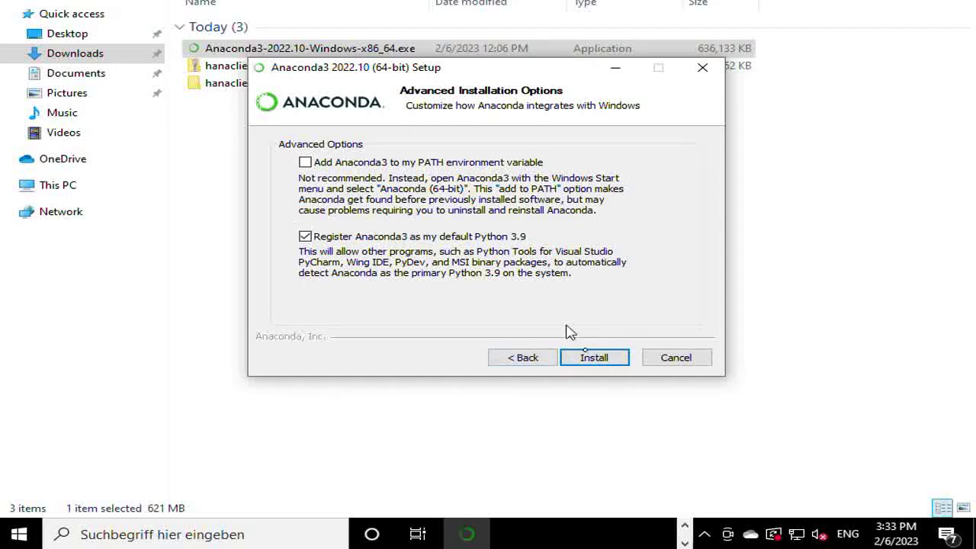
pyautogui.click(594, 359)
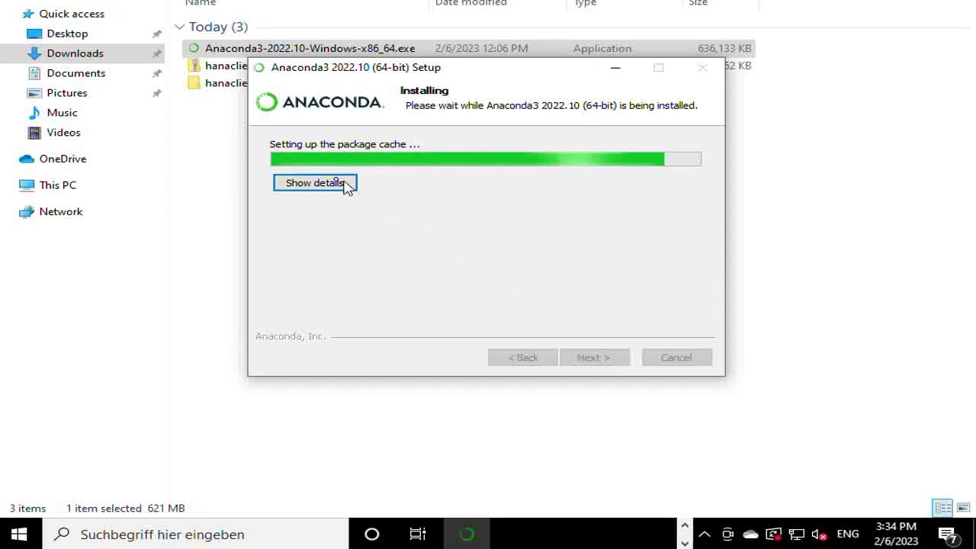
pyautogui.click(318, 187)
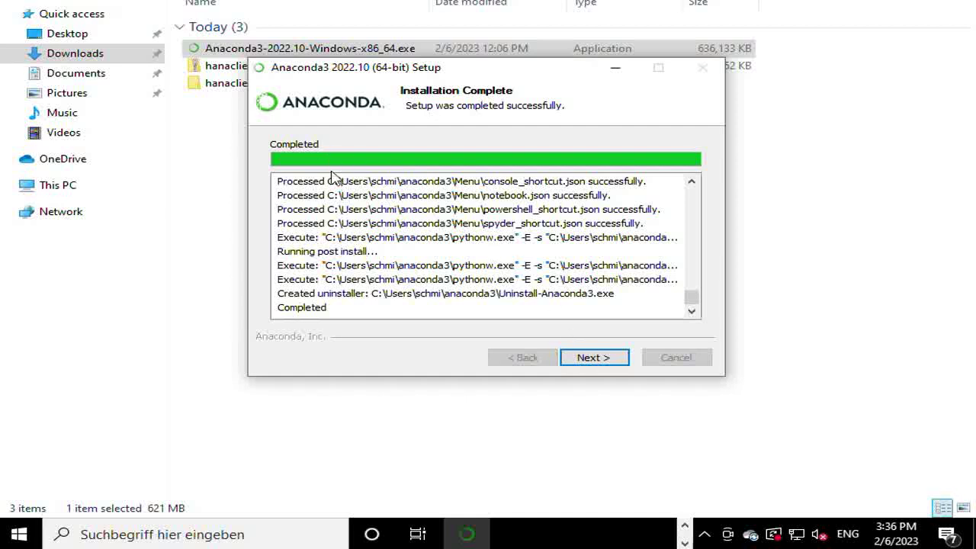
# - Finish the Anaconda3 setup with the Anaconda Distribution Tutorial and Getting Started with Anaconda options turned off
pyautogui.click(594, 358)
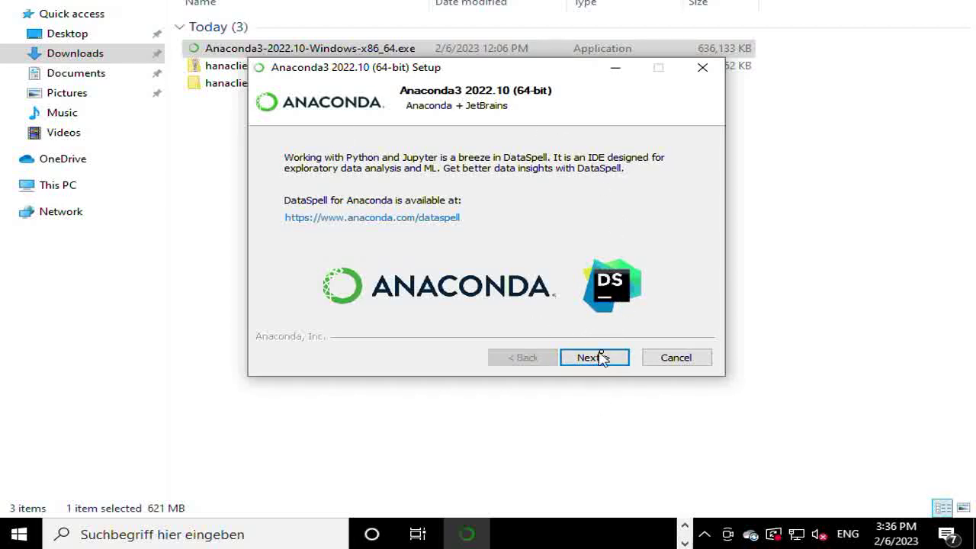
pyautogui.click(594, 358)
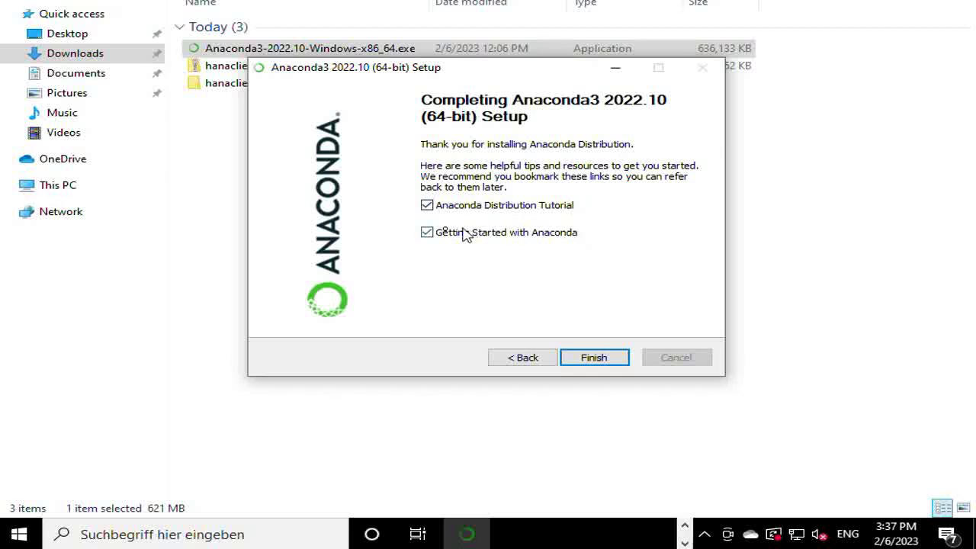
pyautogui.click(427, 233)
pyautogui.click(427, 206)
pyautogui.click(603, 358)
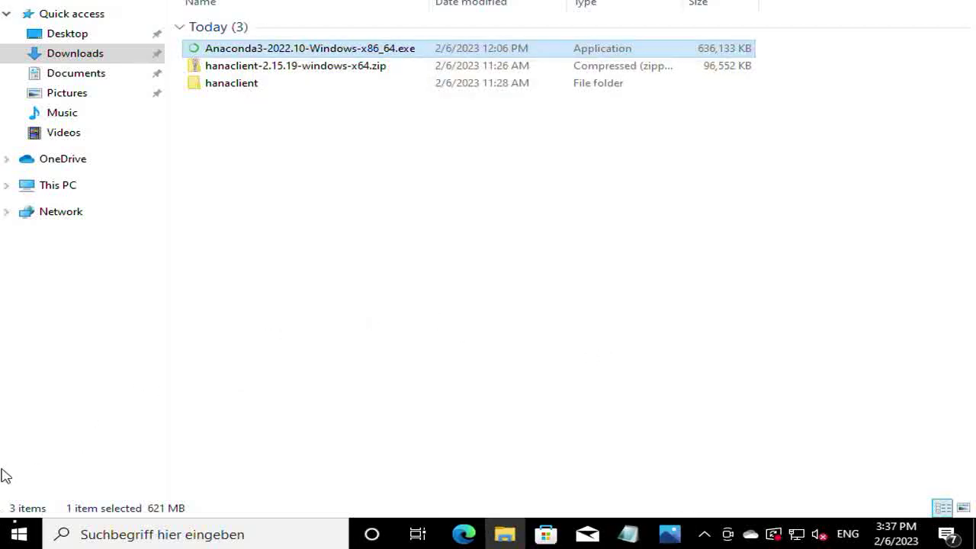
# - Launch Anaconda Navigator and postpone its update to version 2.3.2 with a reminder
pyautogui.click(30, 532)
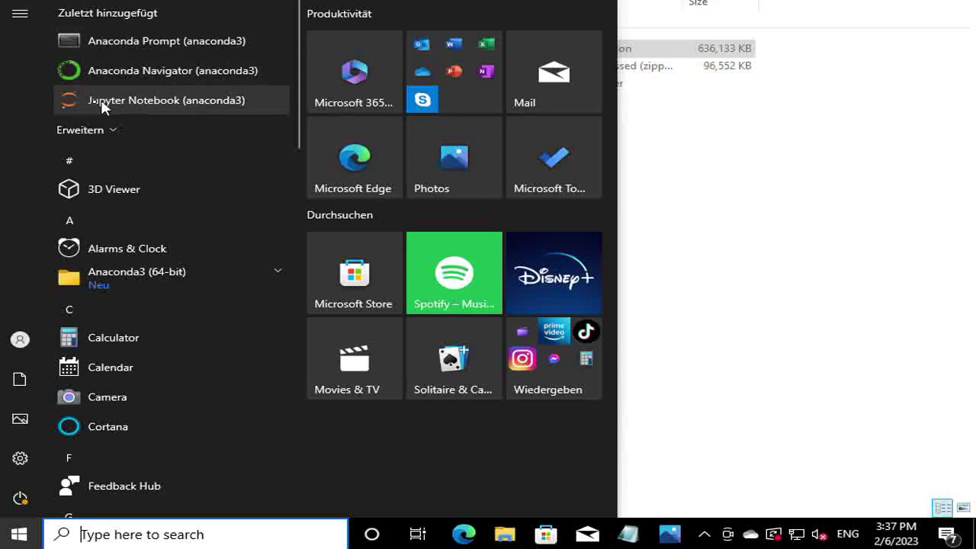
pyautogui.click(166, 70)
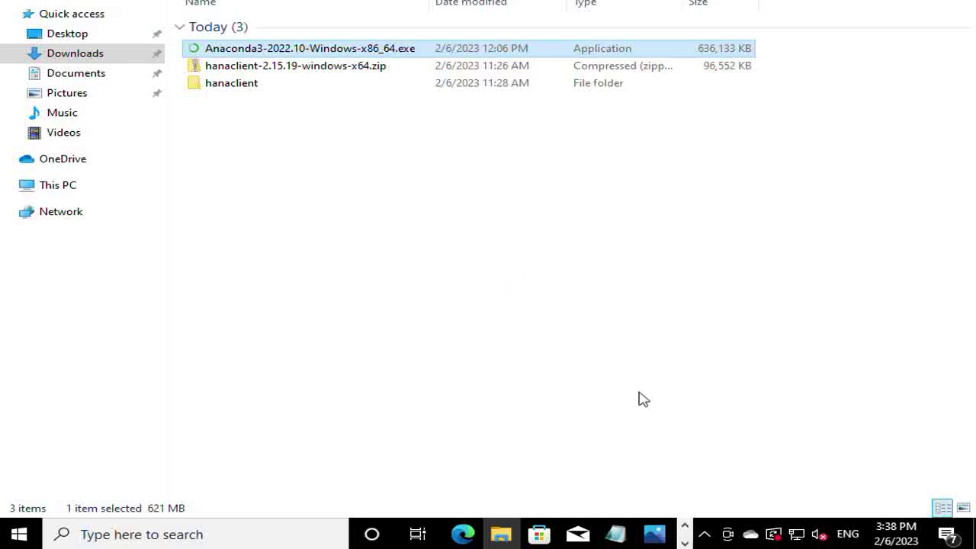
pyautogui.click(683, 543)
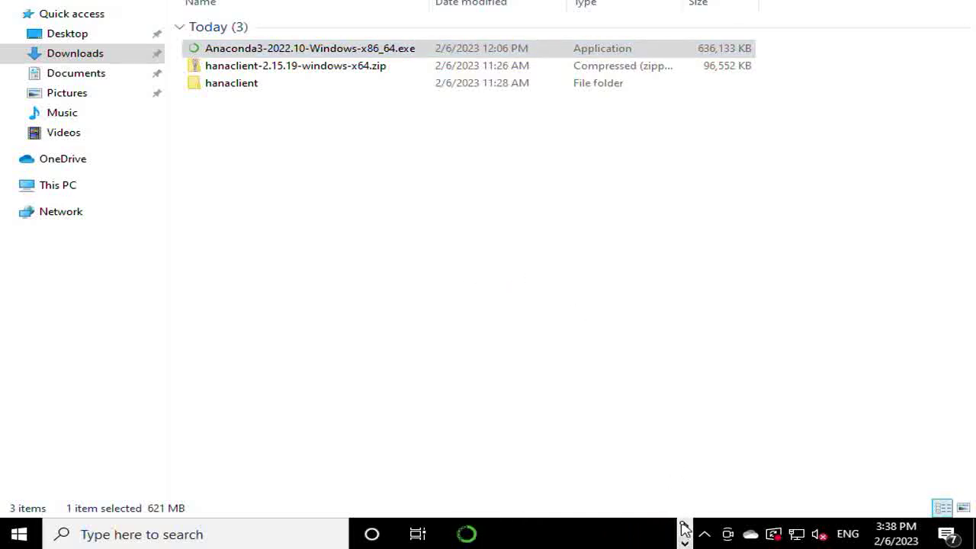
pyautogui.moveTo(454, 539)
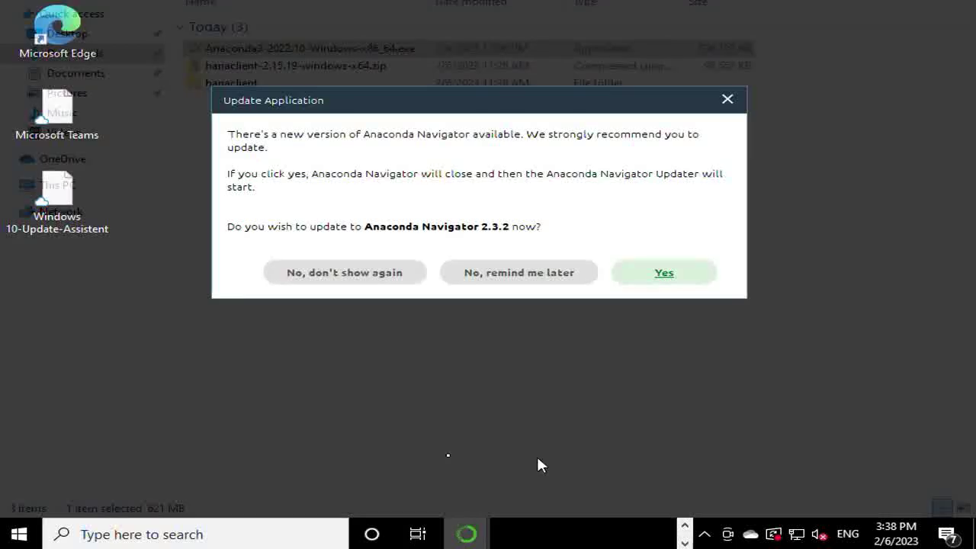
pyautogui.click(398, 272)
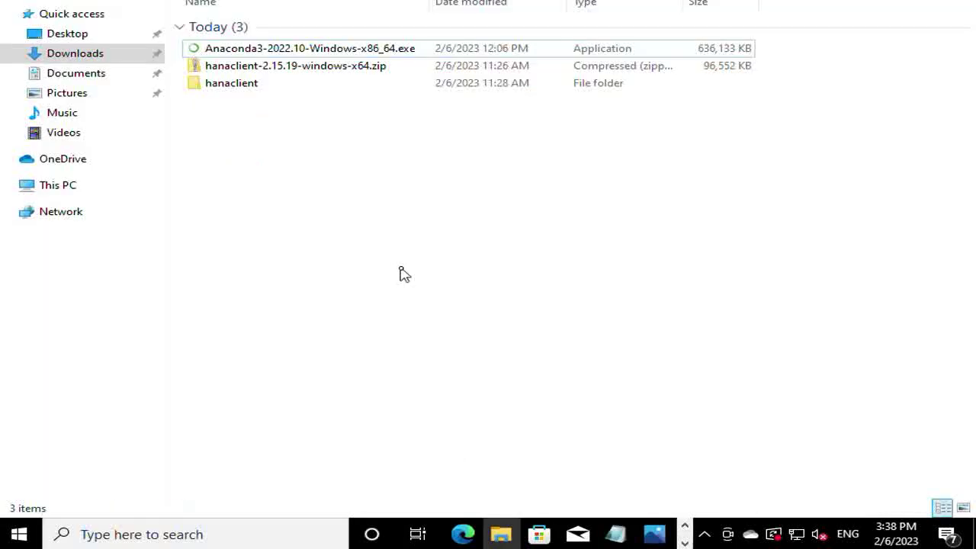
pyautogui.click(684, 543)
pyautogui.moveTo(470, 533)
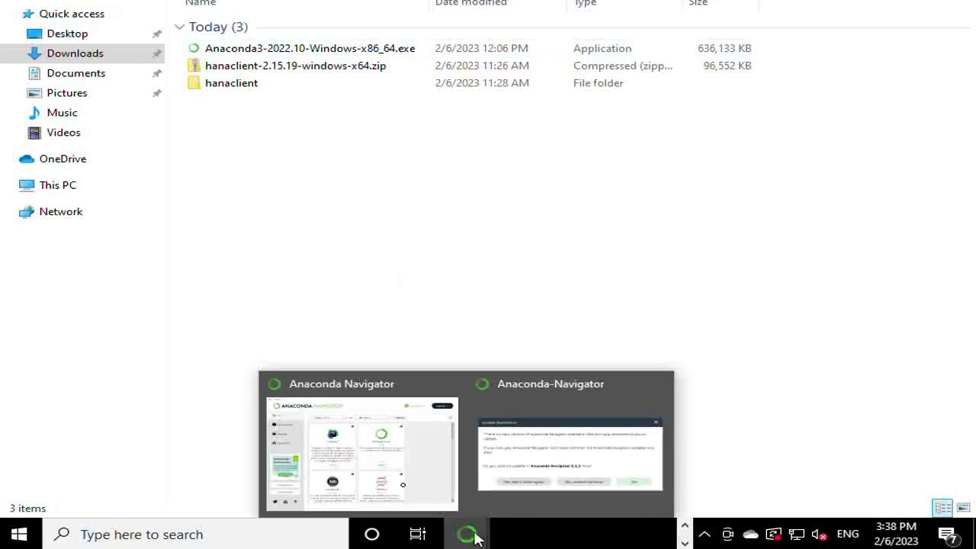
pyautogui.click(405, 490)
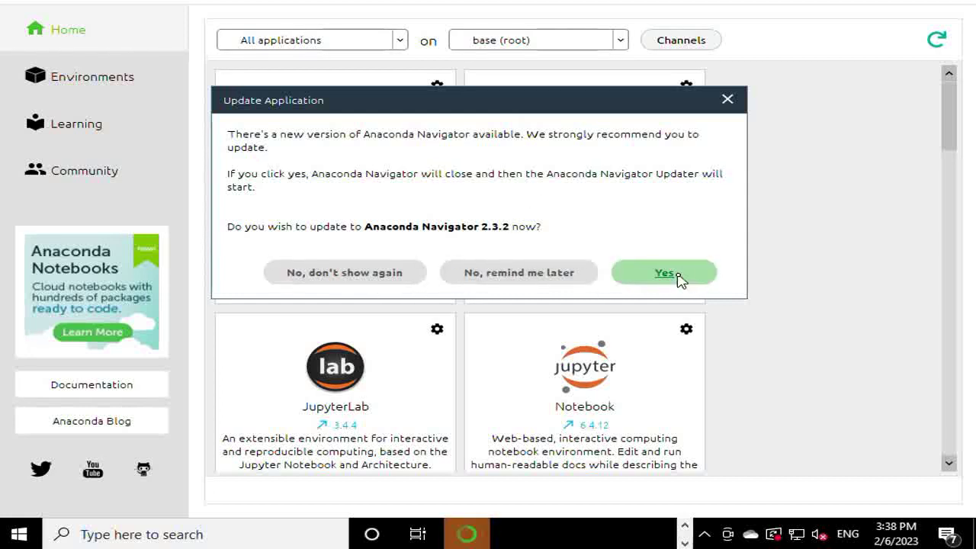
pyautogui.click(535, 273)
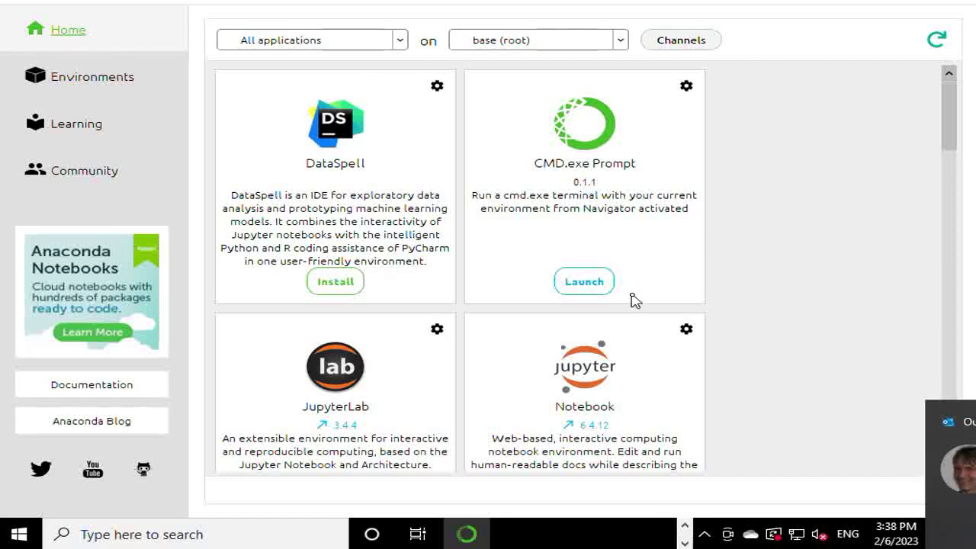
# - Browse the applications available in the base (root) environment and launch Jupyter Notebook
pyautogui.scroll(-5, 634, 300)
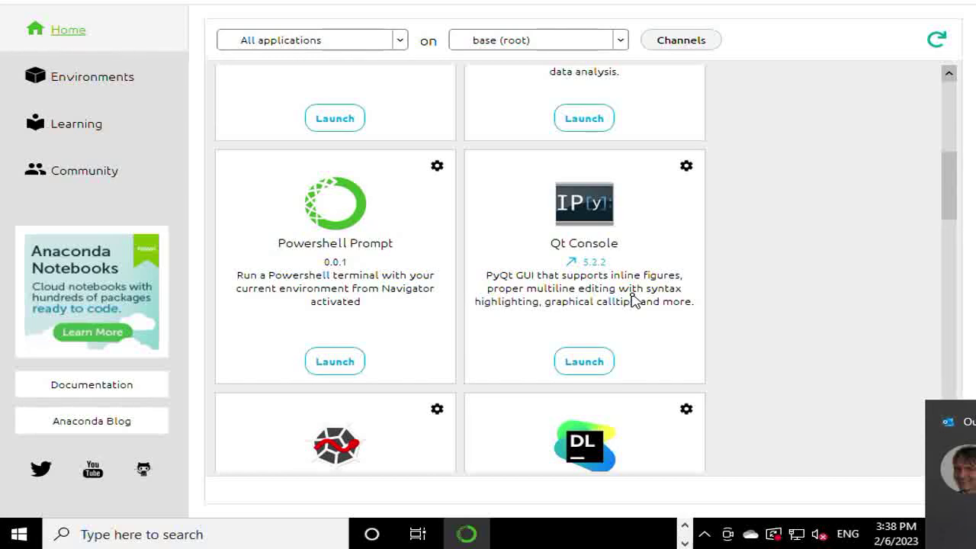
pyautogui.scroll(-15, 633, 299)
pyautogui.scroll(5, 634, 300)
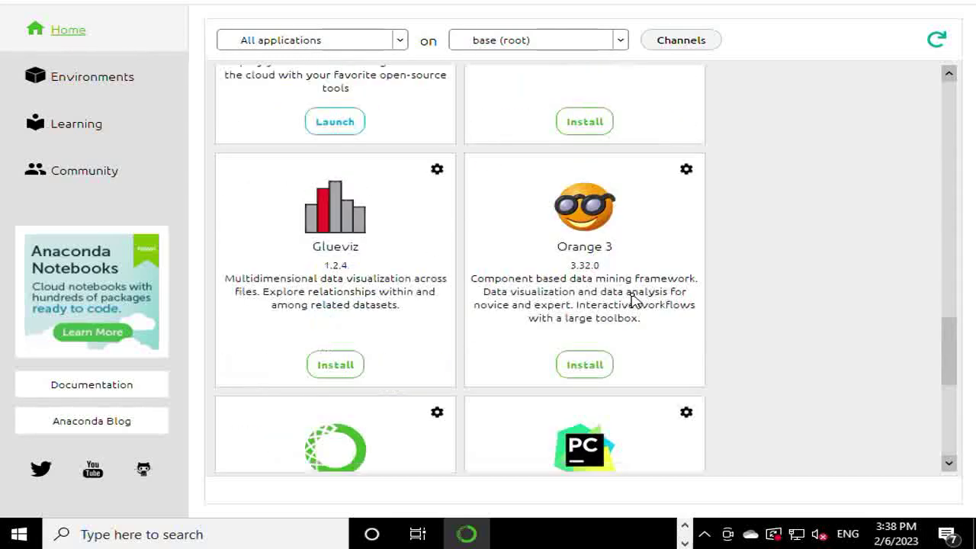
pyautogui.scroll(10, 634, 300)
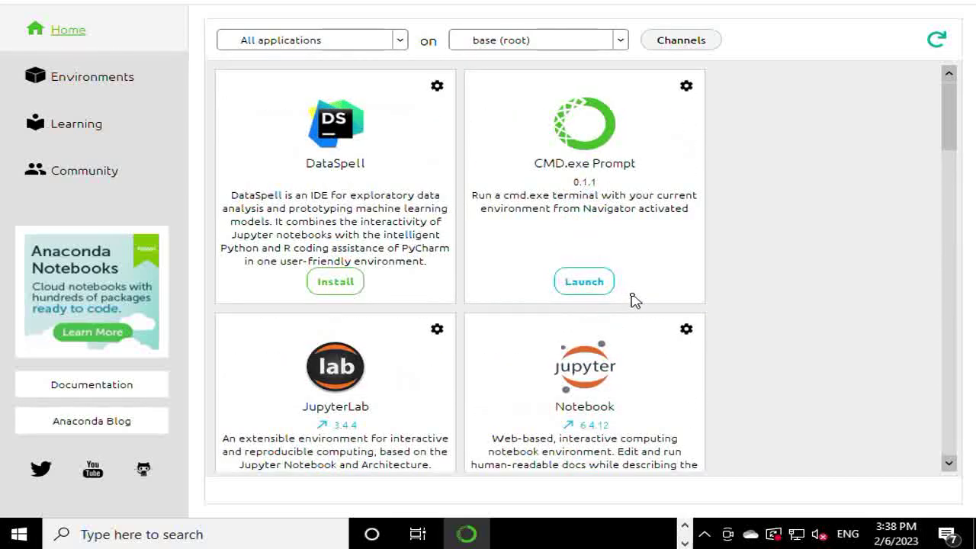
pyautogui.scroll(-5, 634, 299)
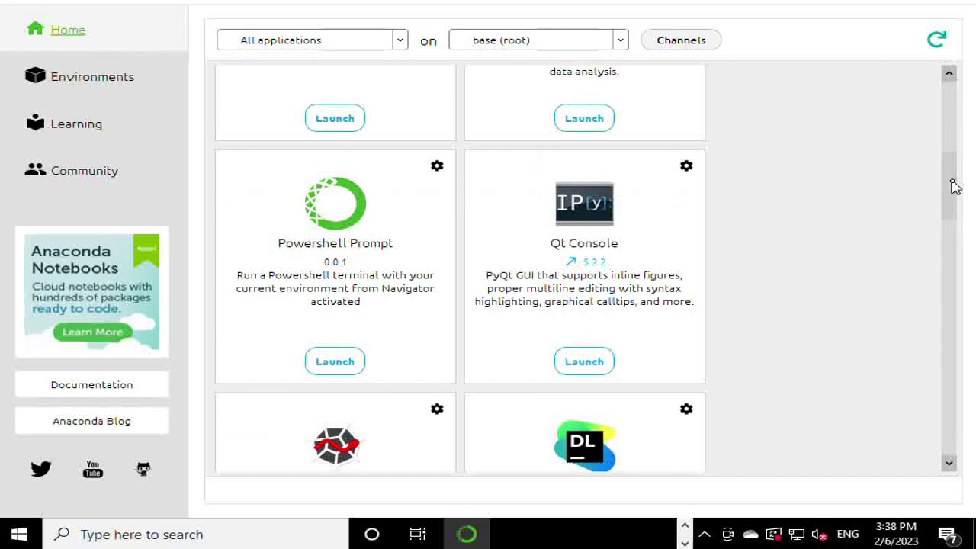
pyautogui.moveTo(955, 187); pyautogui.dragTo(951, 145)
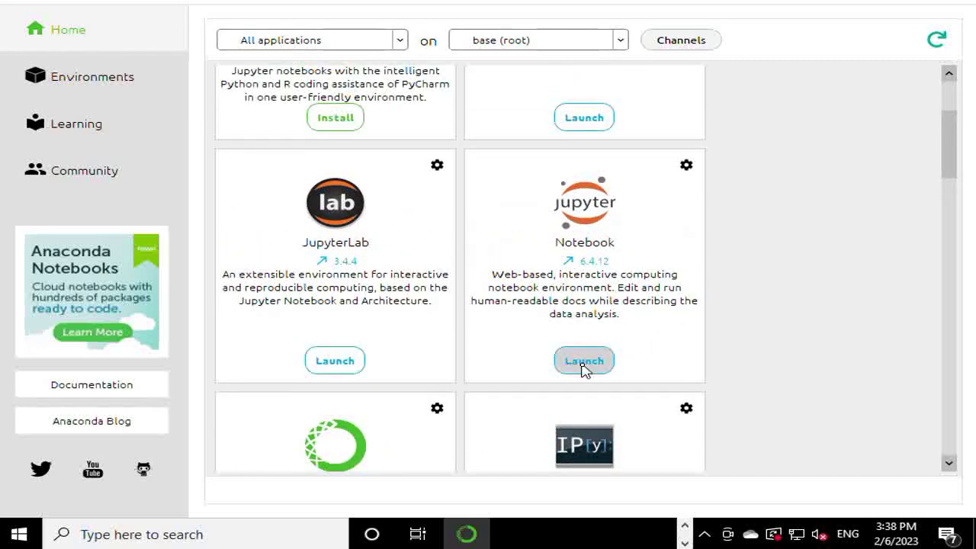
pyautogui.click(584, 365)
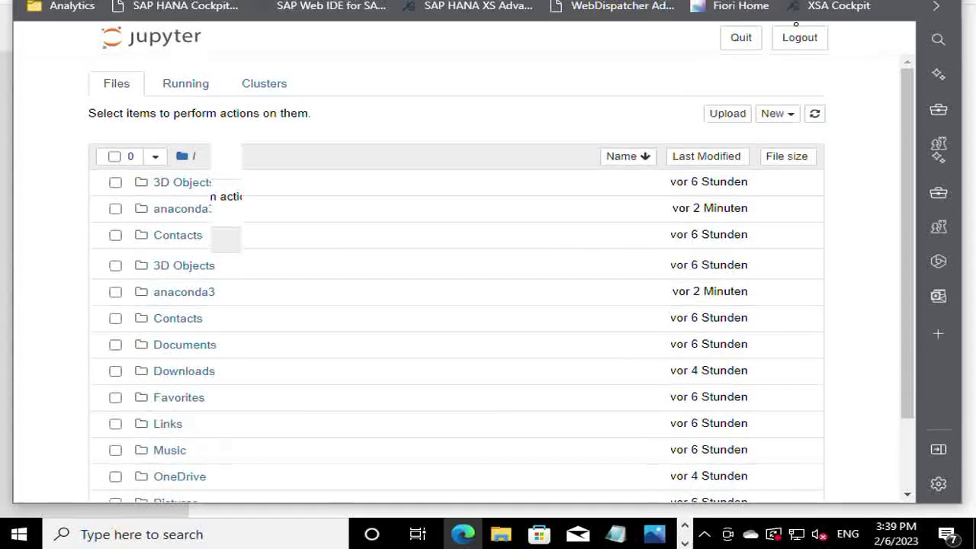
# - Create a new Python 3 (ipykernel) notebook and enter print in its first cell
pyautogui.moveTo(795, 13)
pyautogui.mouseDown()
pyautogui.moveTo(793, 26)
pyautogui.moveTo(798, 0)
pyautogui.mouseUp()
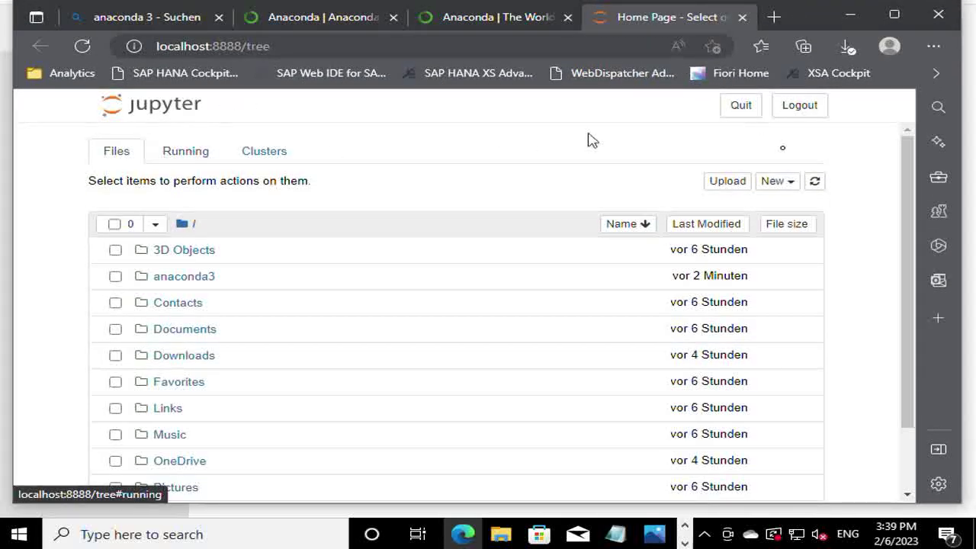
pyautogui.click(787, 188)
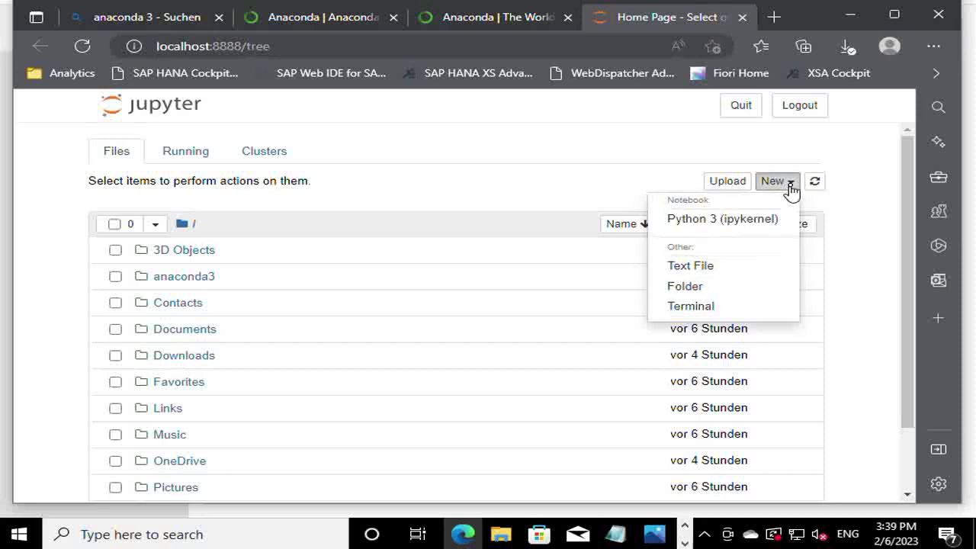
pyautogui.click(705, 222)
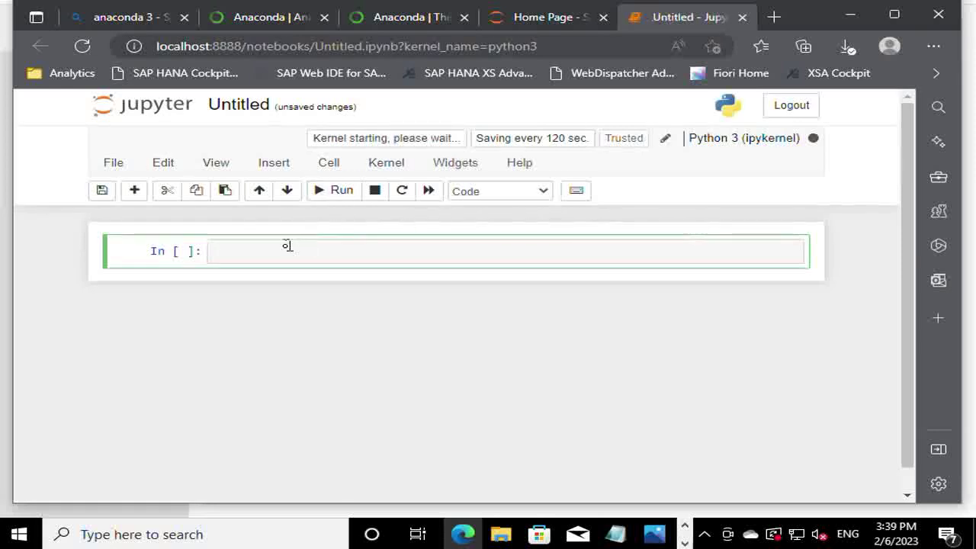
pyautogui.click(287, 245)
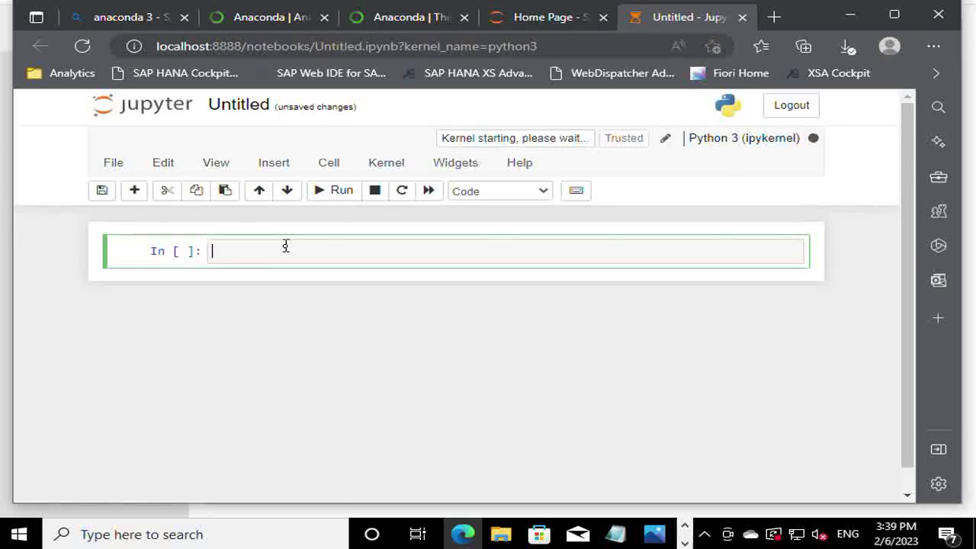
pyautogui.write('print ')
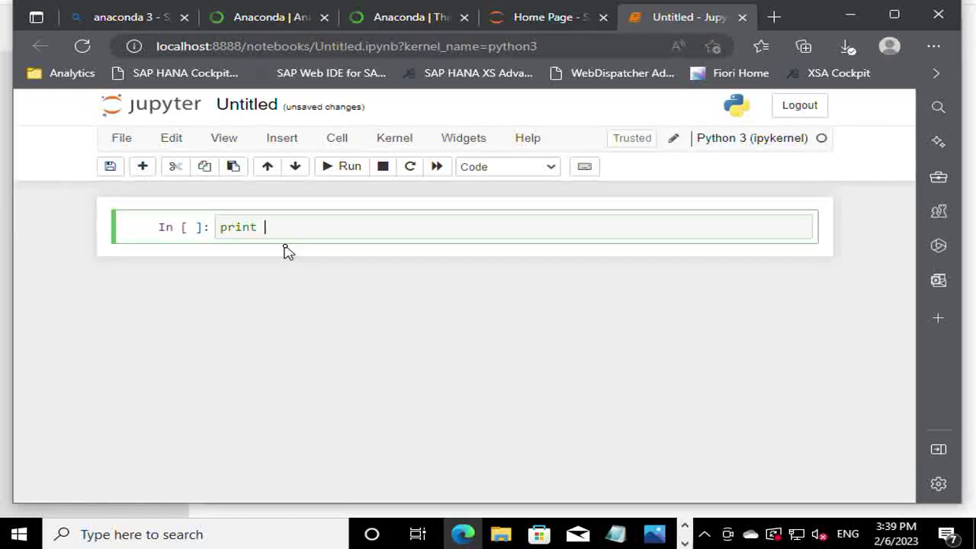
pyautogui.write('@Hello@!')
pyautogui.press('BackSpace')
pyautogui.press('BackSpace')
pyautogui.press('BackSpace')
pyautogui.press('BackSpace')
pyautogui.press('BackSpace')
pyautogui.press('BackSpace')
pyautogui.press('BackSpace')
pyautogui.press('BackSpace')
pyautogui.write('@')
pyautogui.press('BackSpace')
# - Run the first cell with only print in it
pyautogui.press('Return')
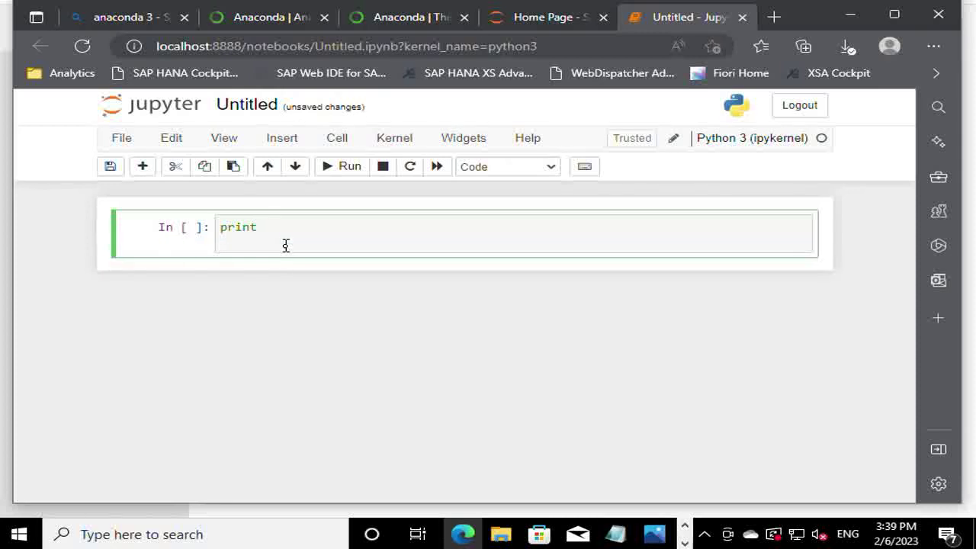
pyautogui.press('BackSpace')
pyautogui.click(349, 167)
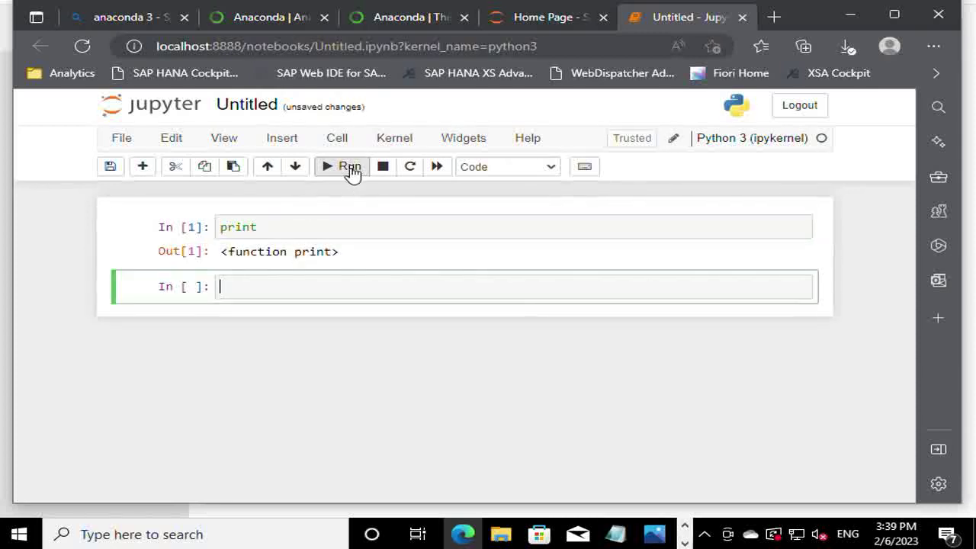